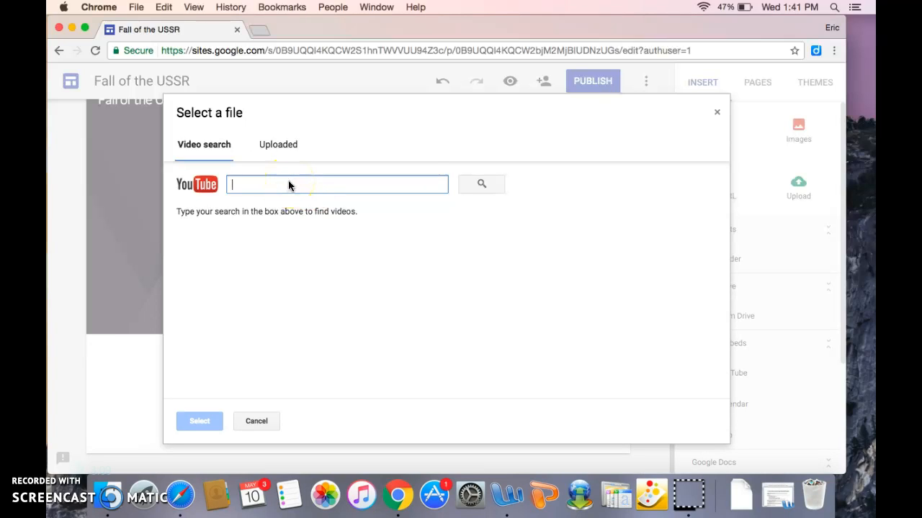
# Step: Search YouTube for FALL OF THE SOVIET UNION and insert the video "Fall of the Soviet Republic" onto the page
pyautogui.write('FALL OF THE')
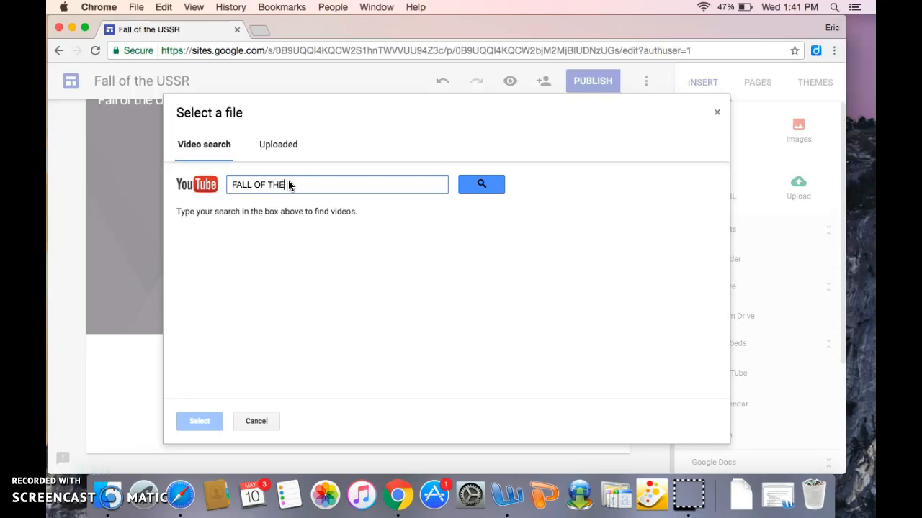
pyautogui.write(' SOVIET UNION')
pyautogui.press('Return')
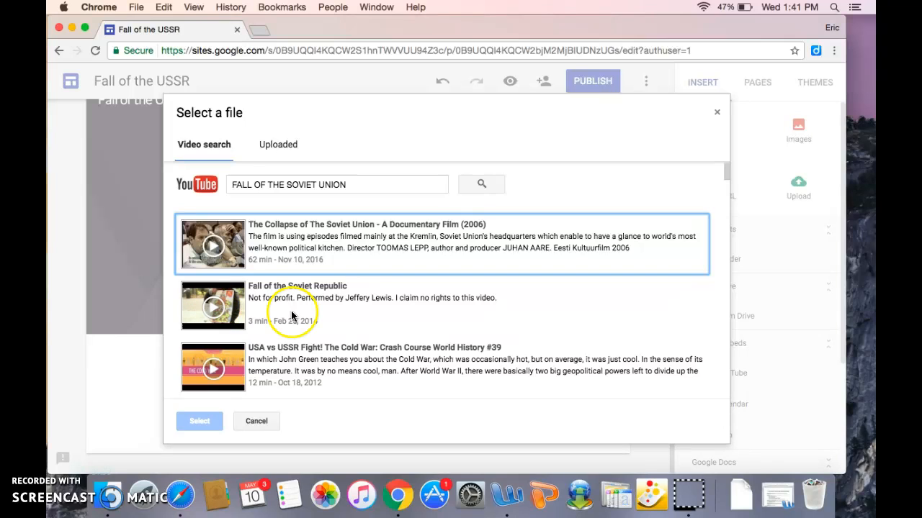
pyautogui.scroll(-5, 306, 318)
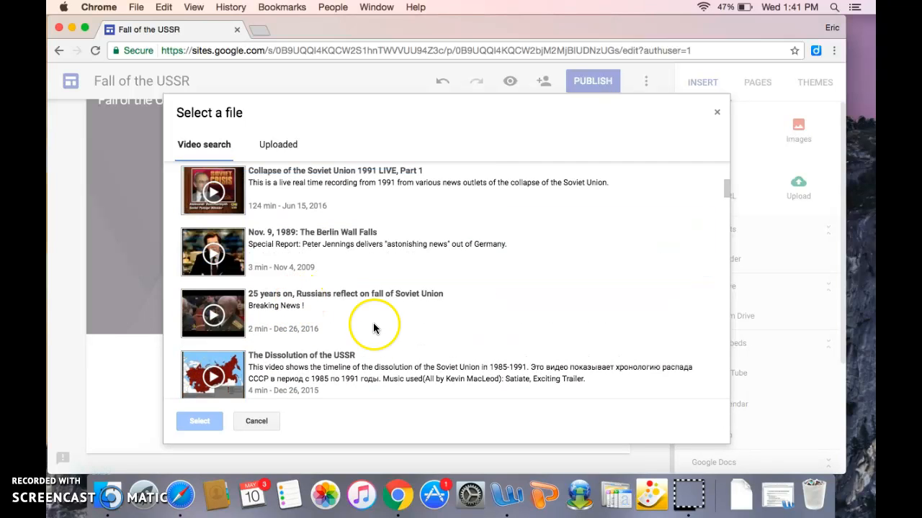
pyautogui.scroll(5, 364, 324)
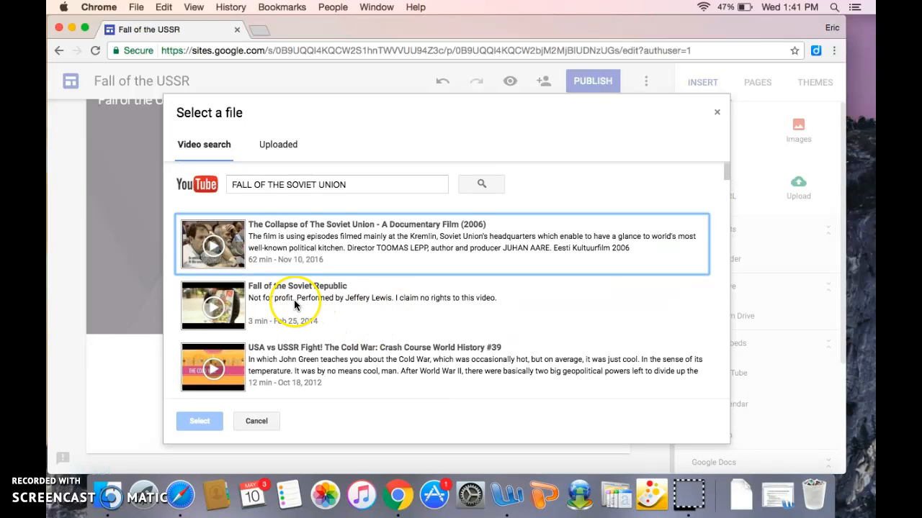
pyautogui.click(325, 303)
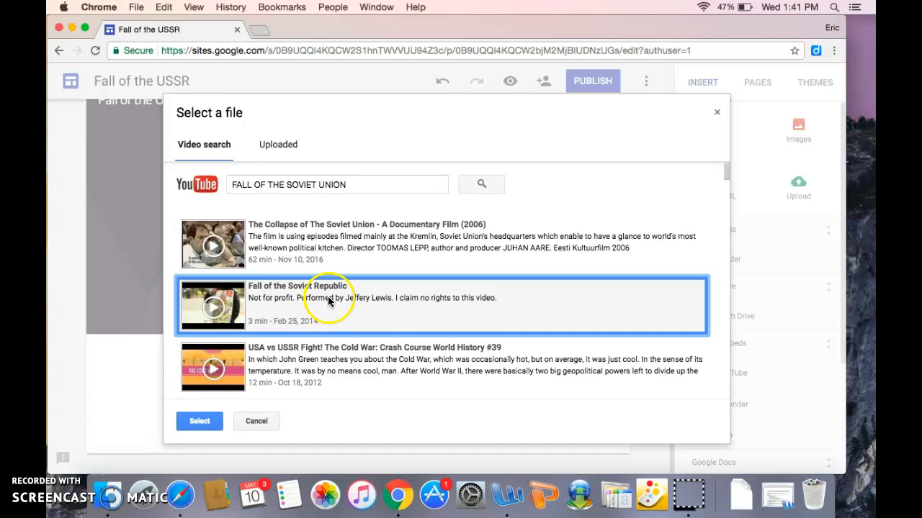
pyautogui.click(199, 422)
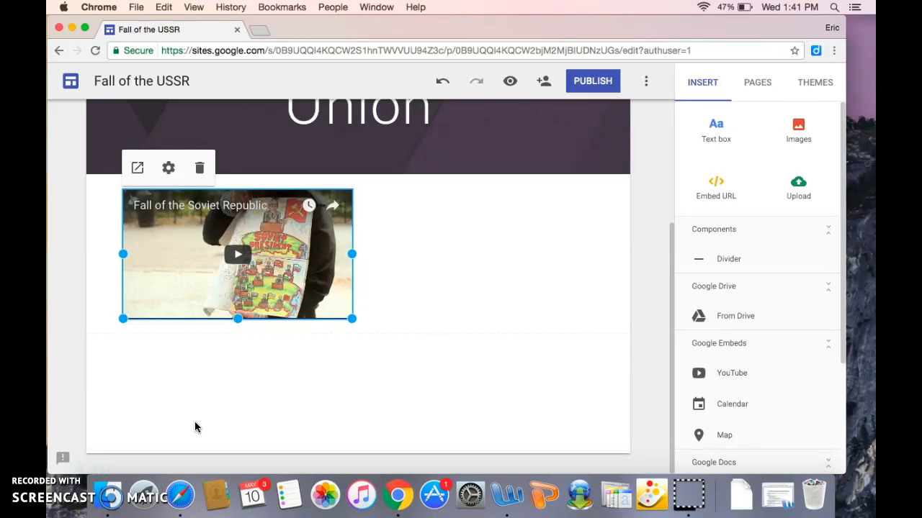
pyautogui.moveTo(220, 232); pyautogui.dragTo(208, 363)
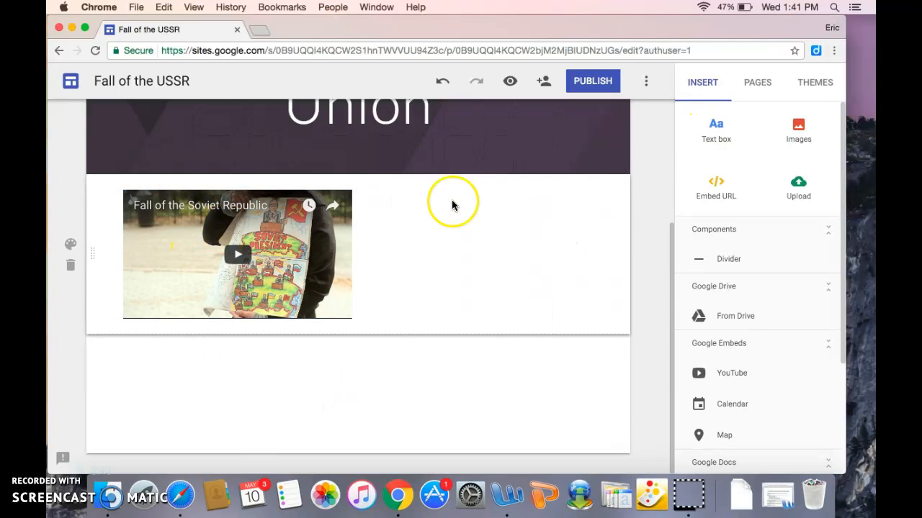
pyautogui.click(717, 128)
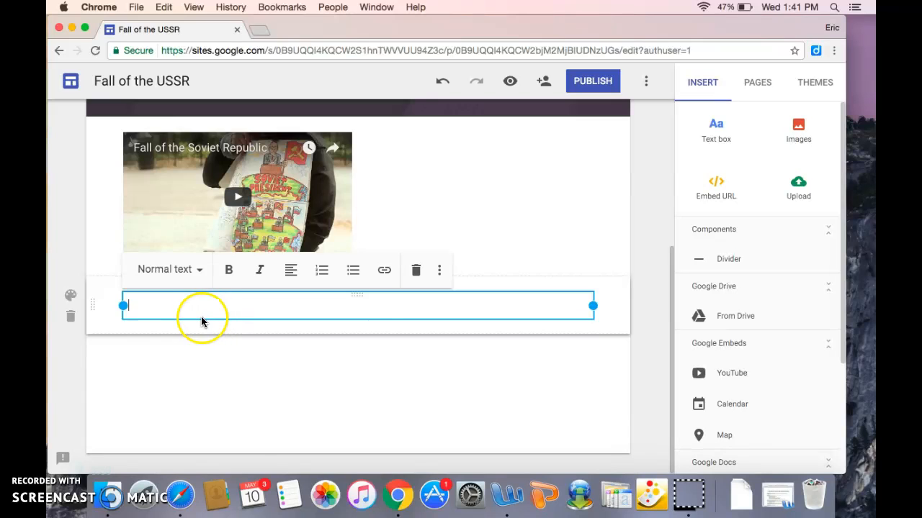
pyautogui.click(415, 270)
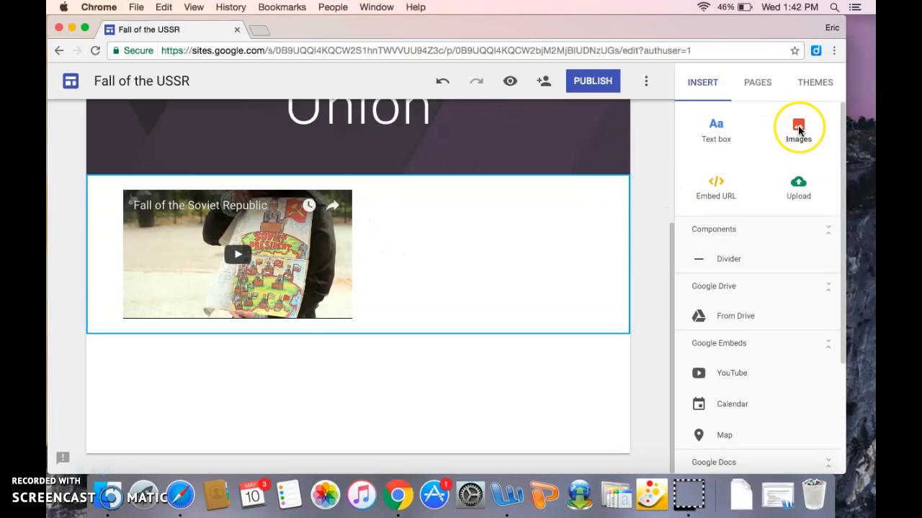
# Step: Search images for "fall of the berlin wall" and insert a Berlin Wall photo beside the video
pyautogui.scroll(3, 499, 292)
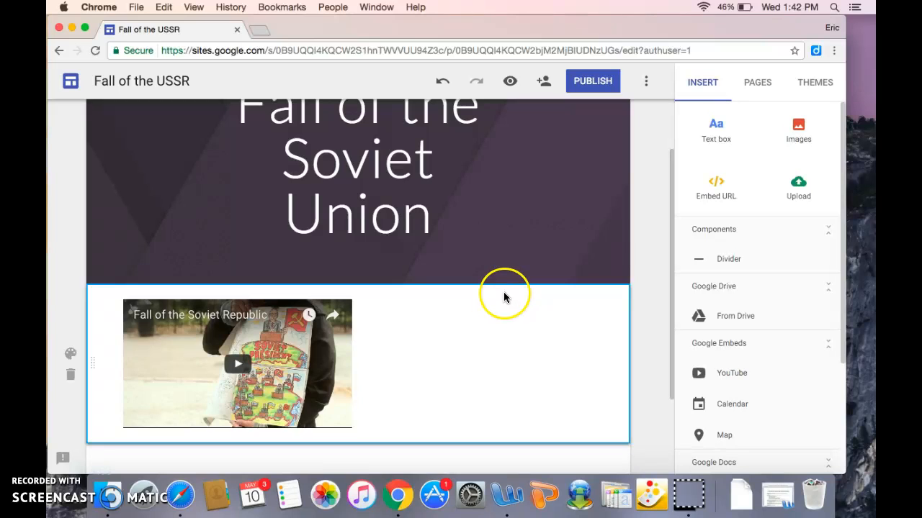
pyautogui.click(800, 131)
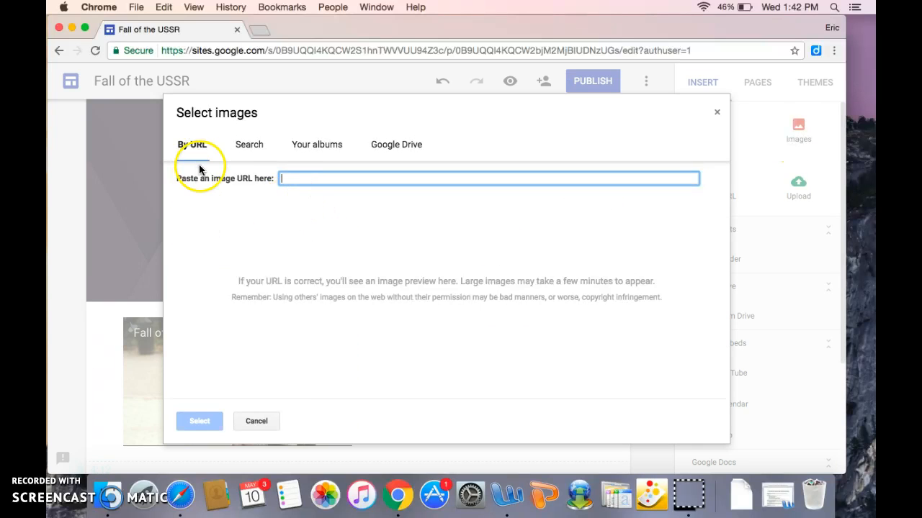
pyautogui.click(253, 144)
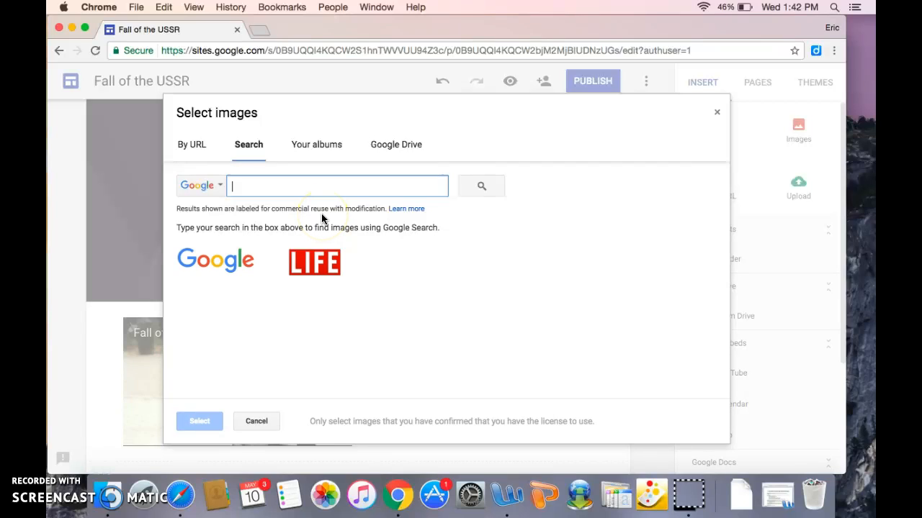
pyautogui.write('fall of the berlin wall')
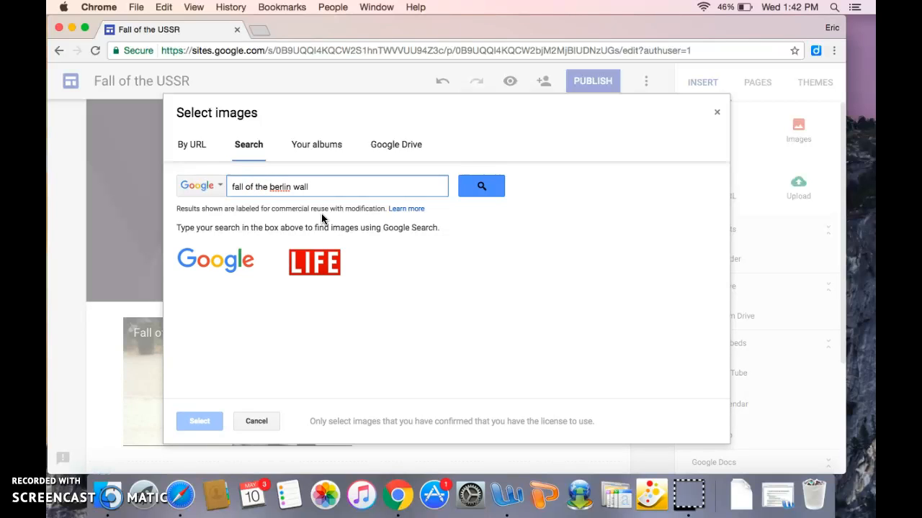
pyautogui.press('Return')
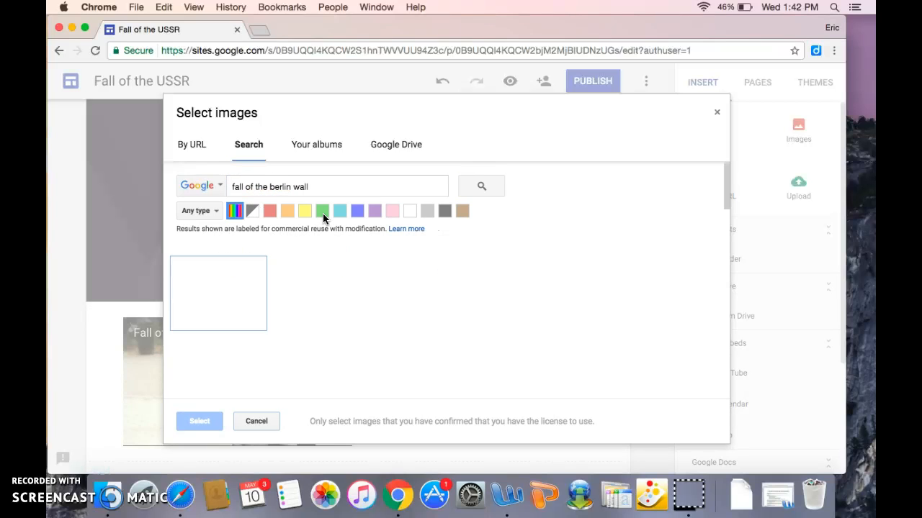
pyautogui.scroll(-3, 396, 300)
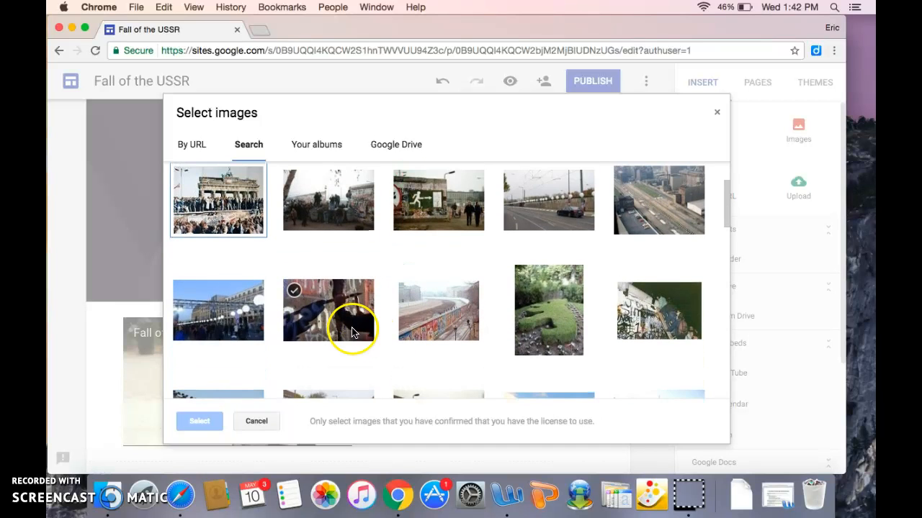
pyautogui.click(328, 202)
pyautogui.click(200, 423)
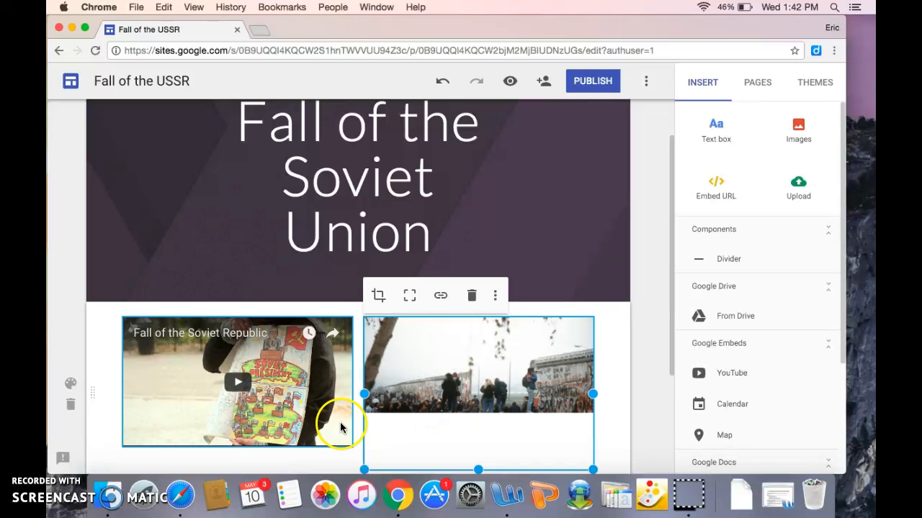
# Step: Add a text box beneath the image, narrowed to the right half, reading "fall of the berlin wall"
pyautogui.scroll(-4, 240, 410)
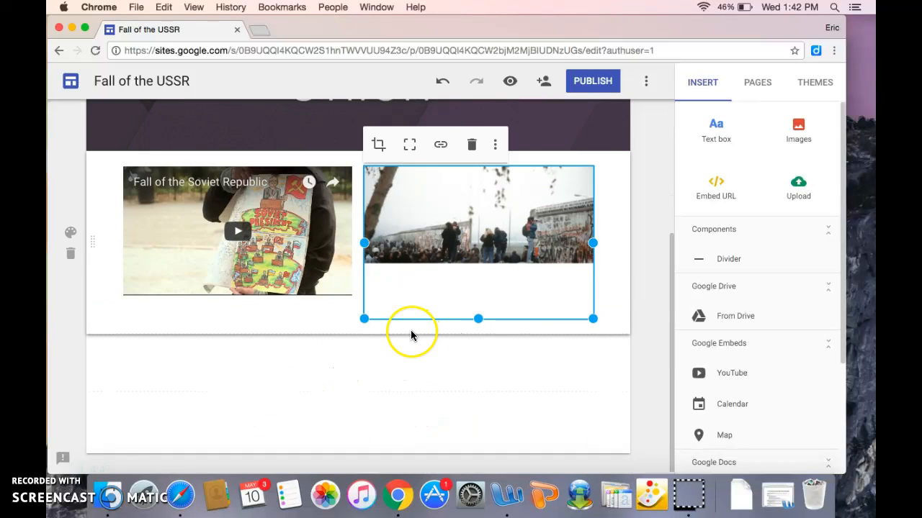
pyautogui.click(713, 132)
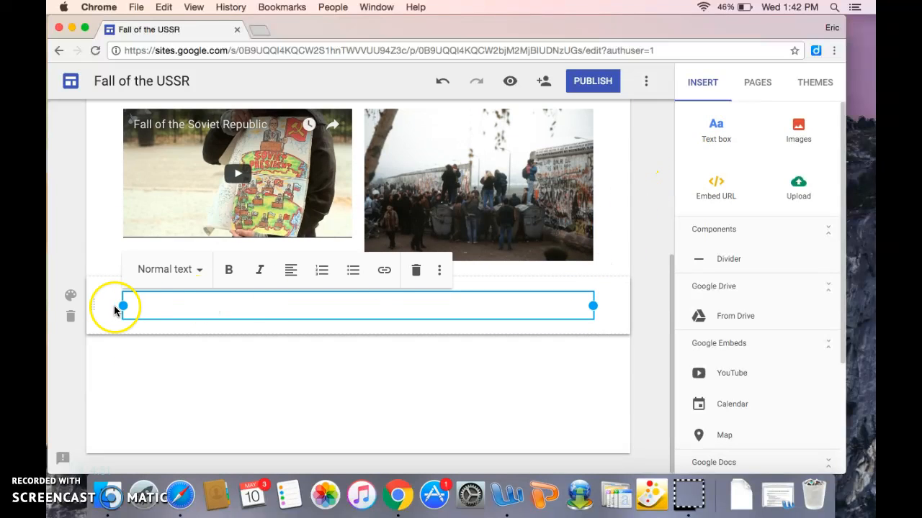
pyautogui.moveTo(380, 305); pyautogui.dragTo(404, 306)
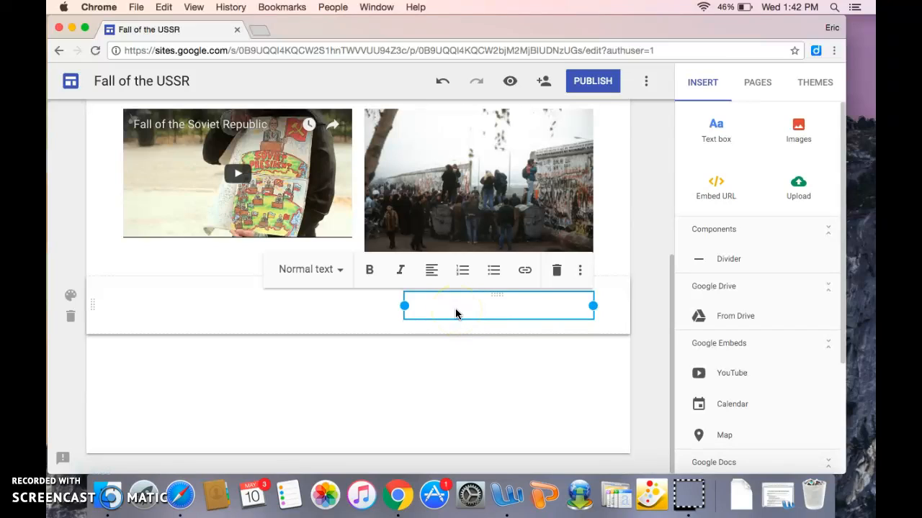
pyautogui.write('fall of the berlin wall')
pyautogui.click(457, 372)
pyautogui.click(366, 332)
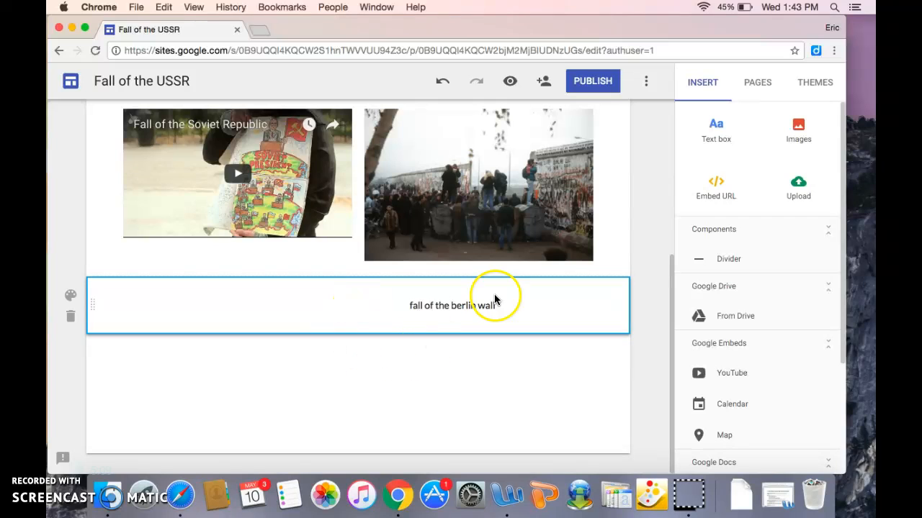
pyautogui.click(409, 182)
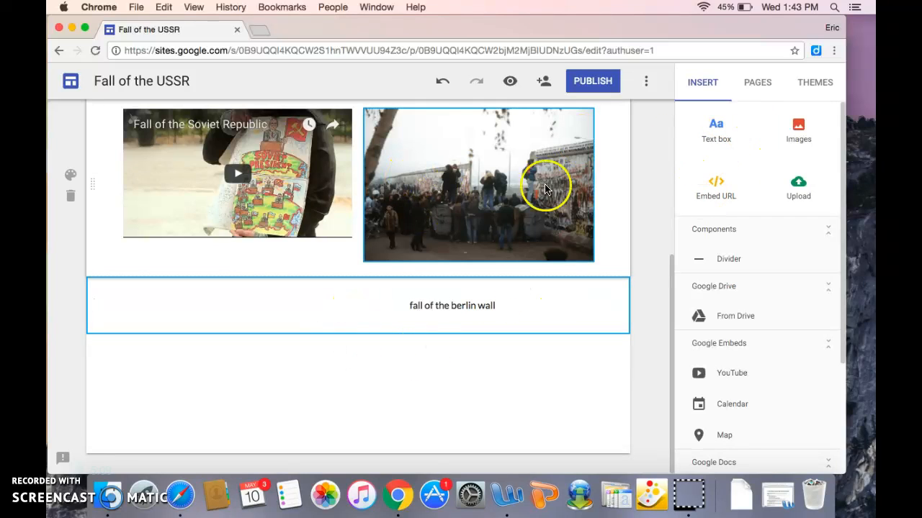
pyautogui.click(329, 206)
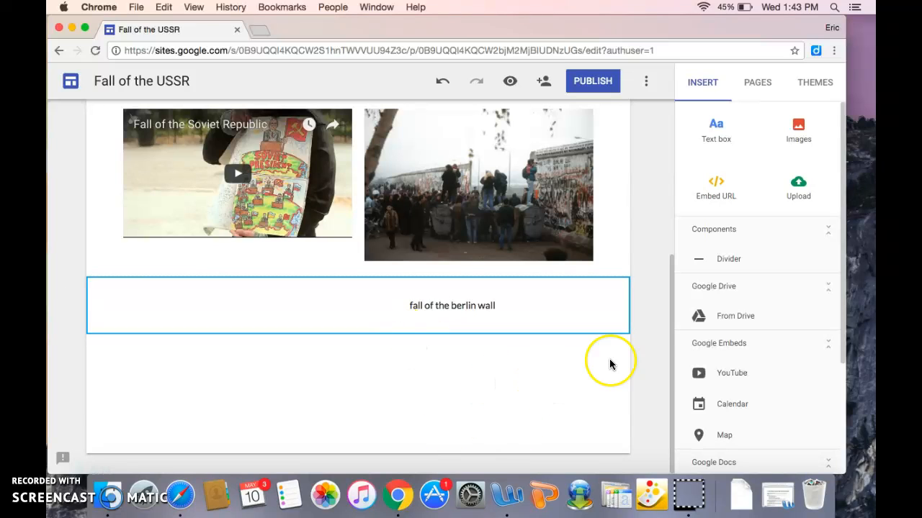
# Step: Insert a map of Moscow, Russia below the caption
pyautogui.scroll(-3, 722, 385)
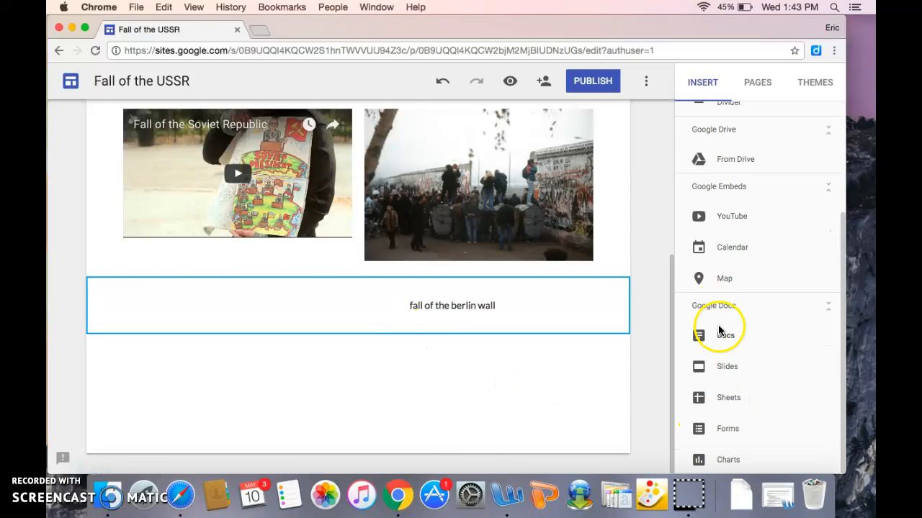
pyautogui.click(725, 281)
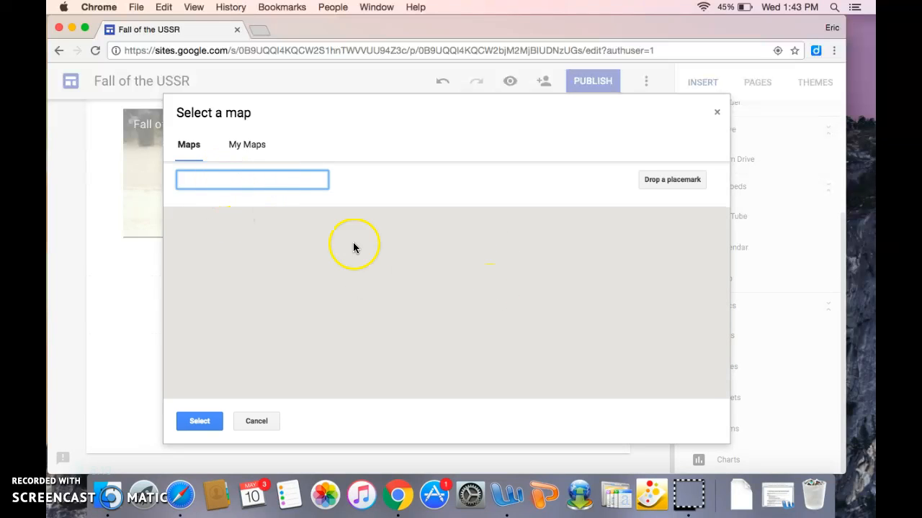
pyautogui.click(716, 111)
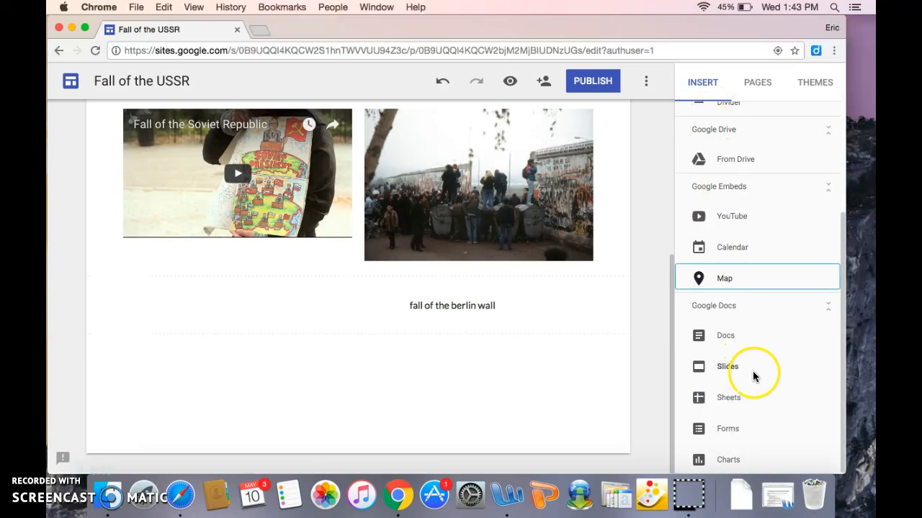
pyautogui.click(719, 280)
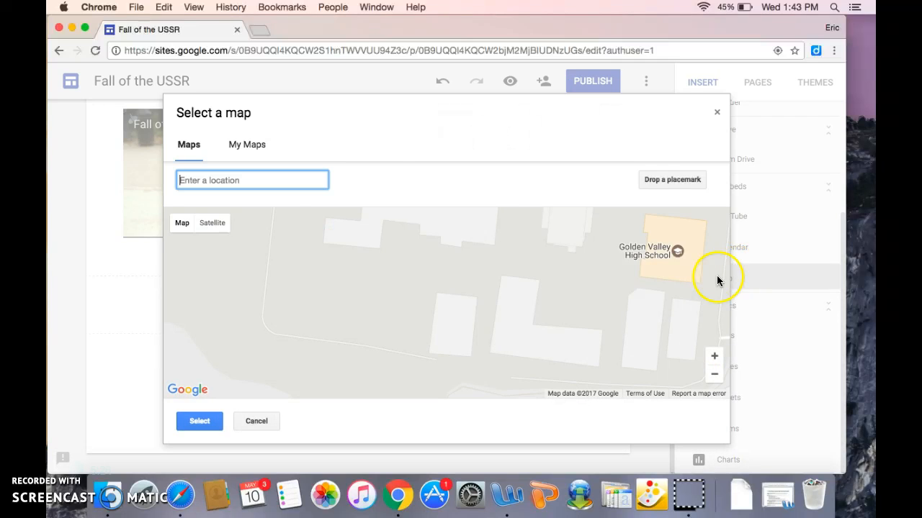
pyautogui.write('moscoe')
pyautogui.press('BackSpace')
pyautogui.write('w')
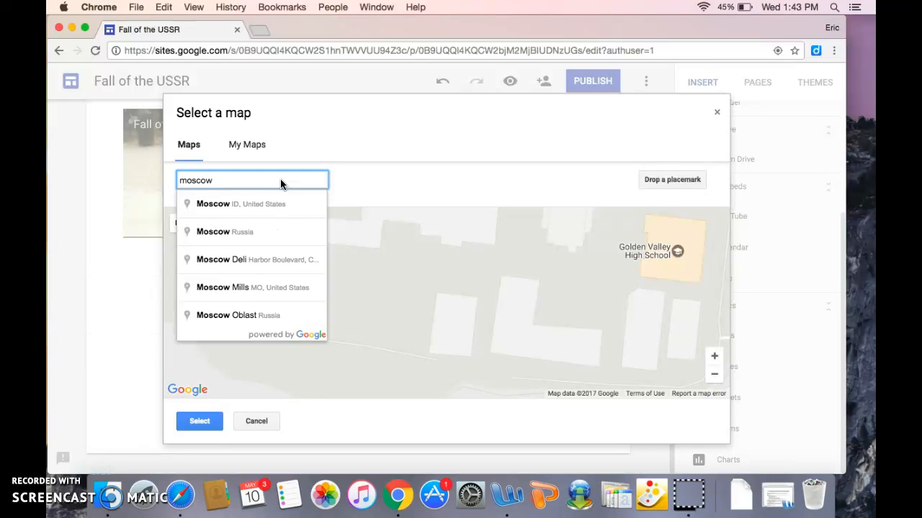
pyautogui.click(212, 236)
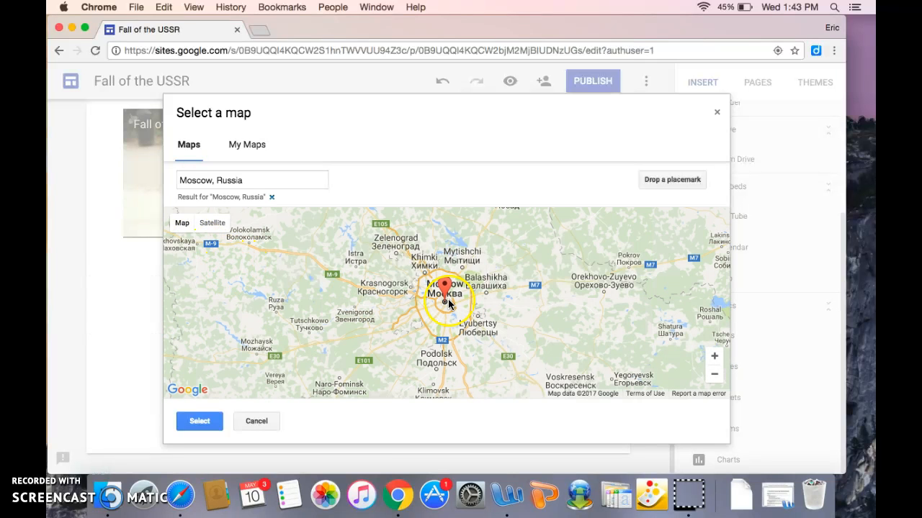
pyautogui.scroll(2, 400, 331)
pyautogui.scroll(-2, 393, 327)
pyautogui.click(201, 423)
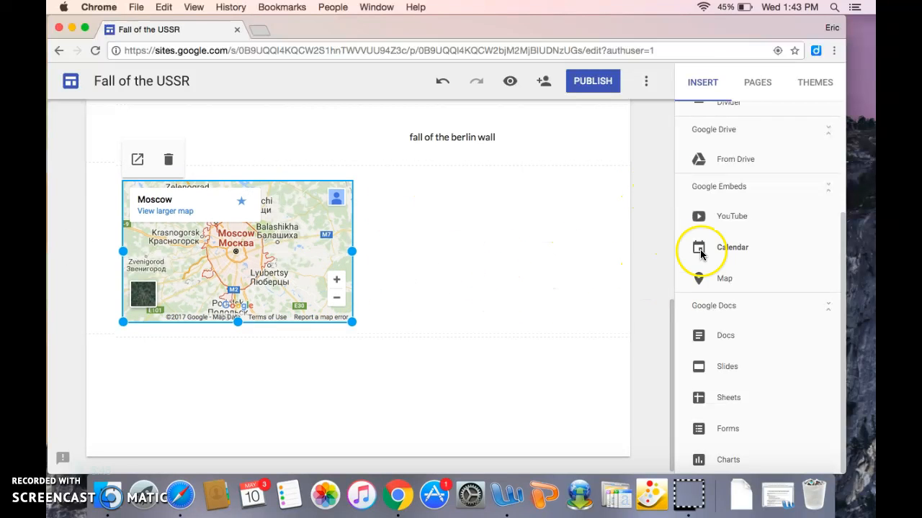
# Step: Insert the "12 Tables vs Hammurabi" document from Google Drive below the map
pyautogui.scroll(5, 720, 216)
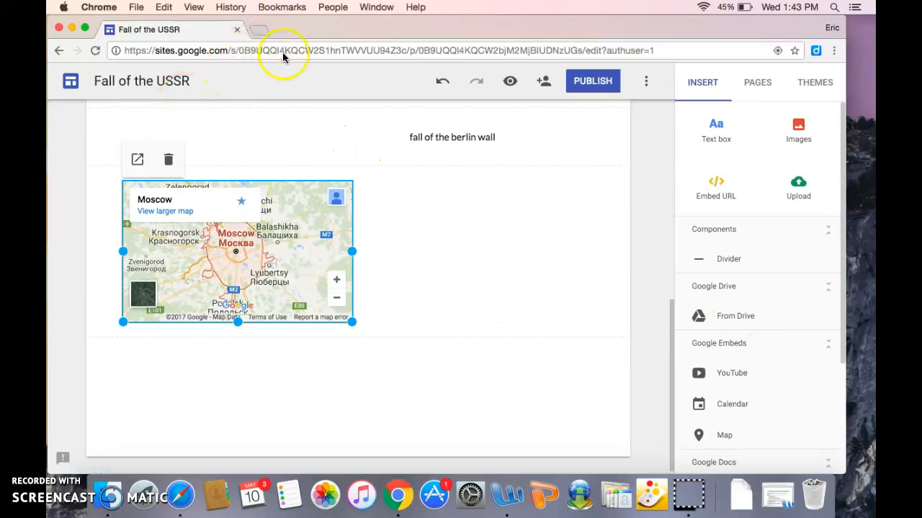
pyautogui.click(735, 314)
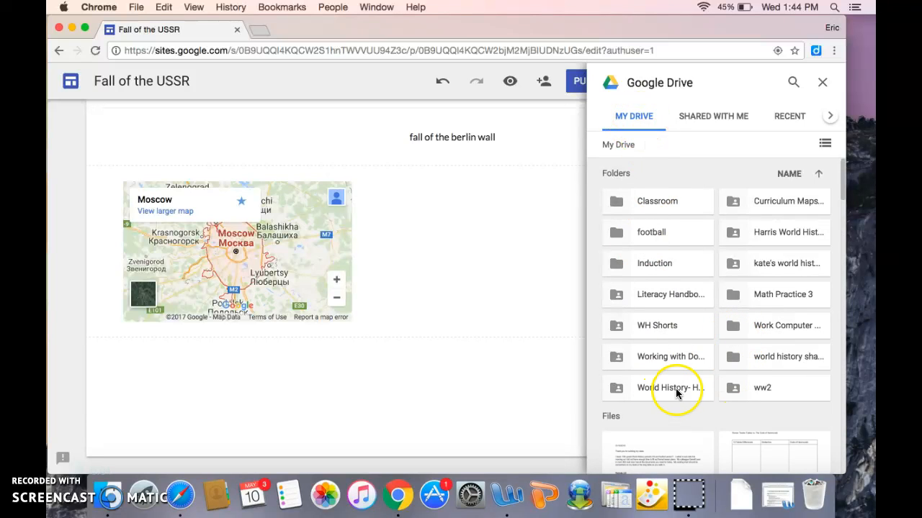
pyautogui.scroll(-3, 677, 388)
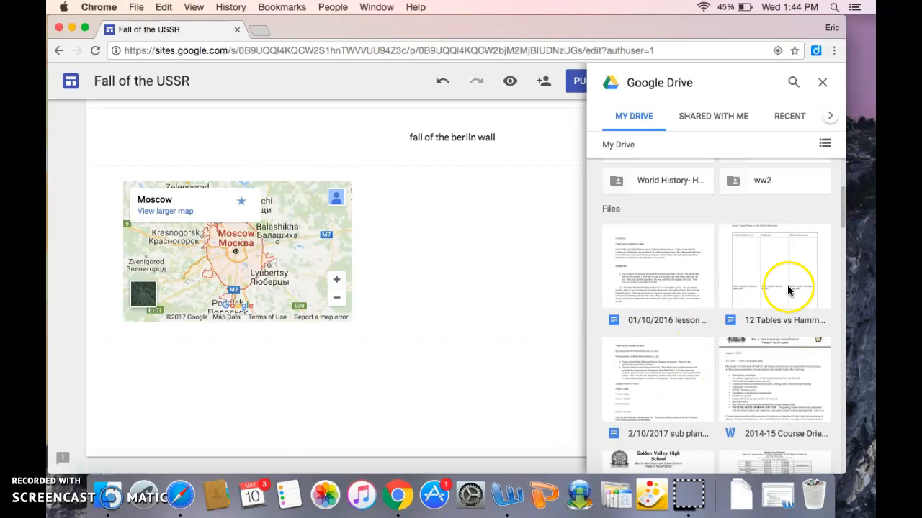
pyautogui.moveTo(785, 281); pyautogui.dragTo(617, 391)
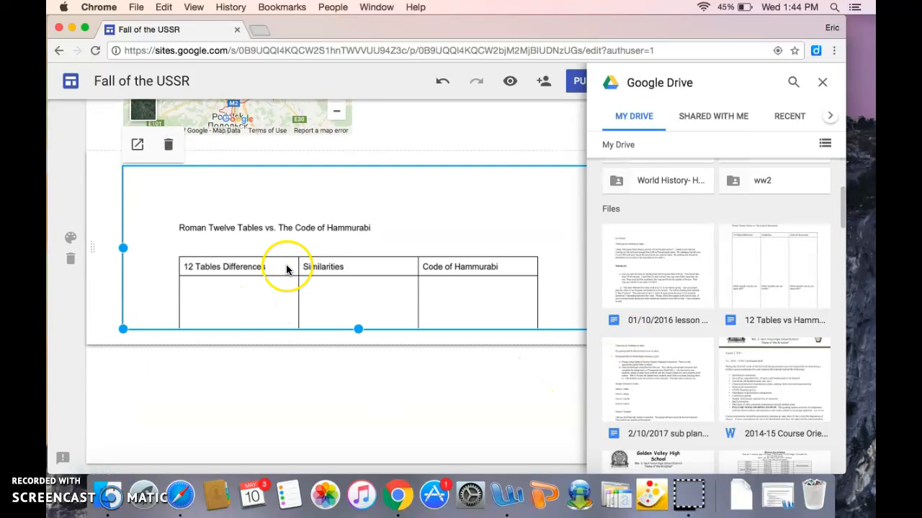
pyautogui.click(822, 82)
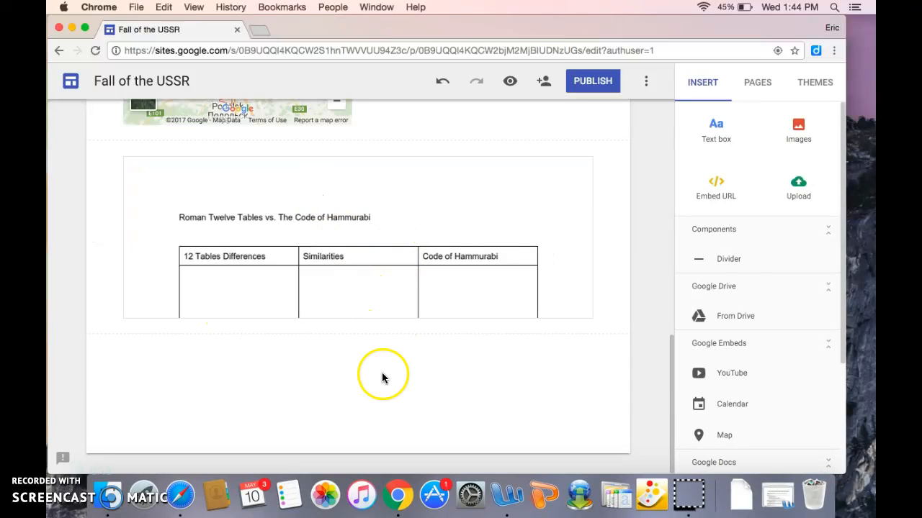
# Step: Insert the "Castro and the US" Google Slides presentation from the Drive folder Unit 6 - A Century of Crisis below the document
pyautogui.click(735, 319)
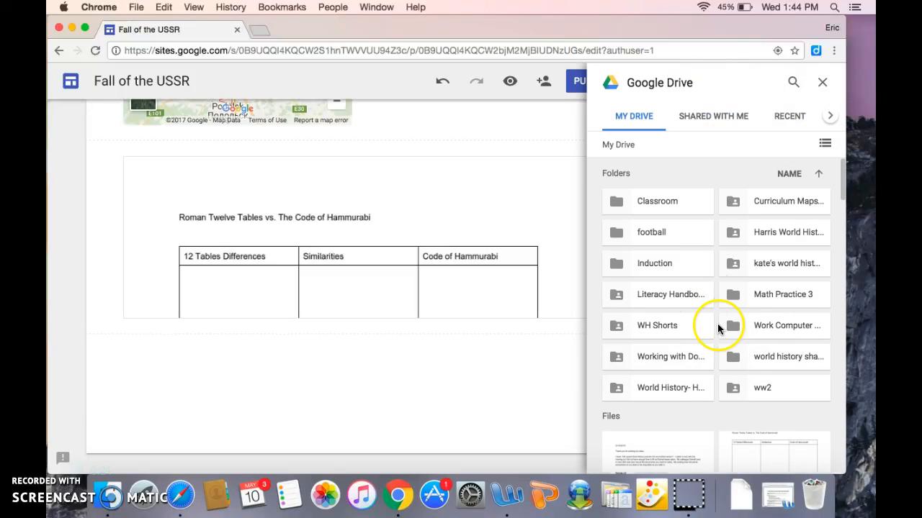
pyautogui.doubleClick(664, 391)
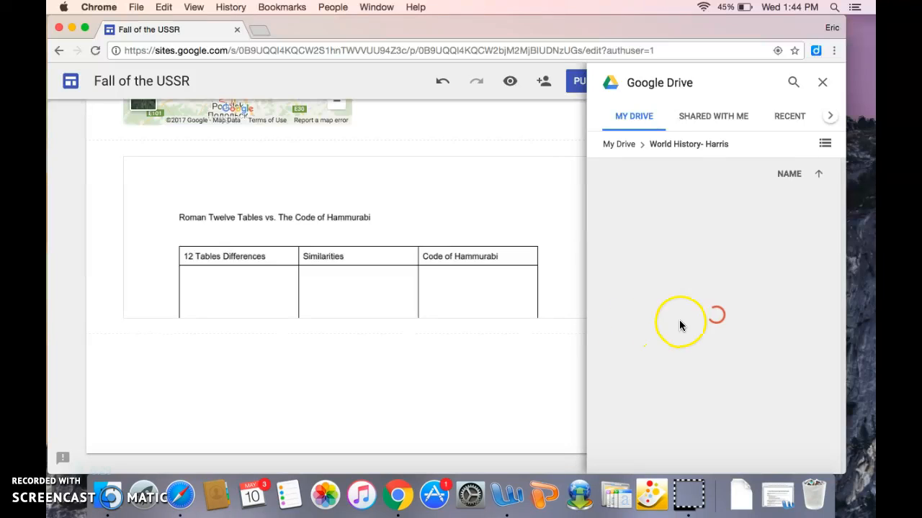
pyautogui.scroll(-6, 681, 325)
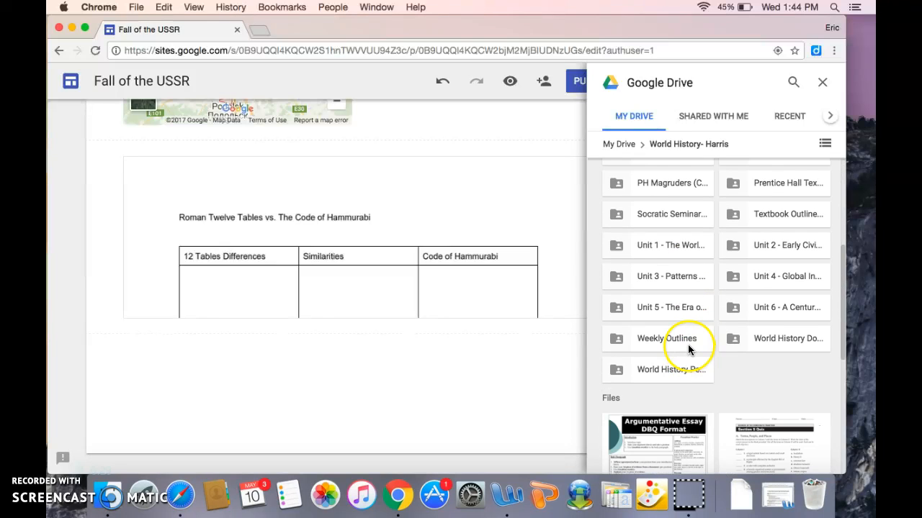
pyautogui.doubleClick(783, 305)
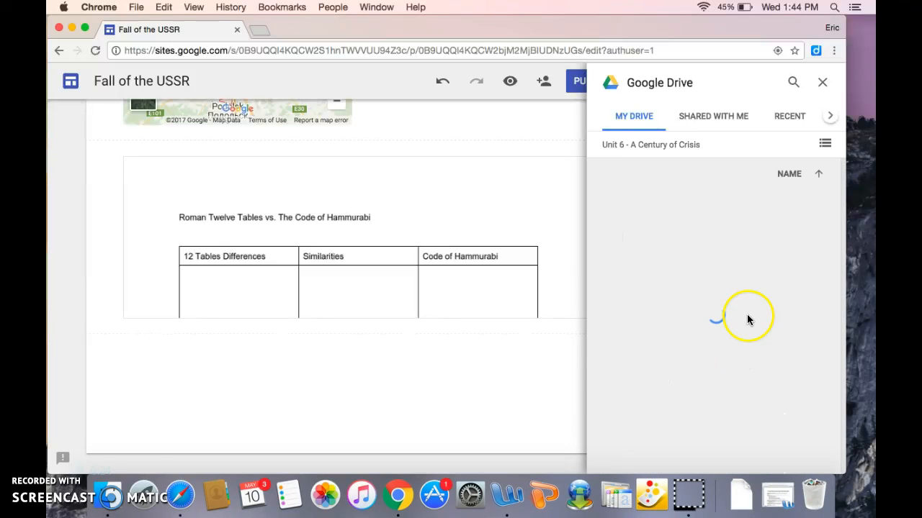
pyautogui.doubleClick(679, 265)
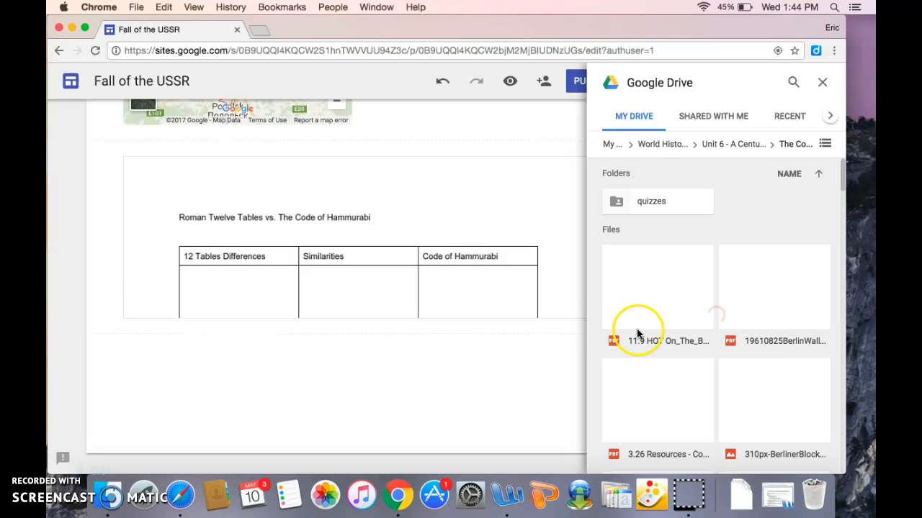
pyautogui.scroll(-3, 742, 375)
pyautogui.scroll(-10, 726, 358)
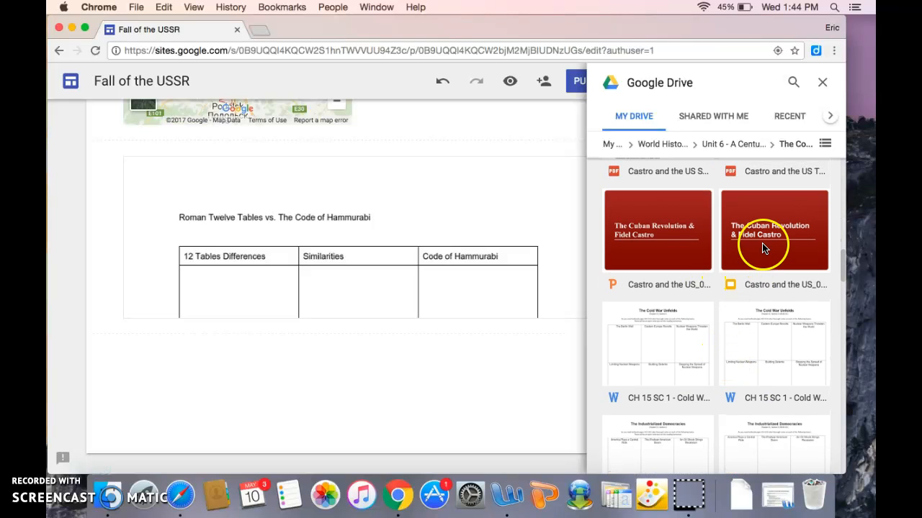
pyautogui.click(685, 255)
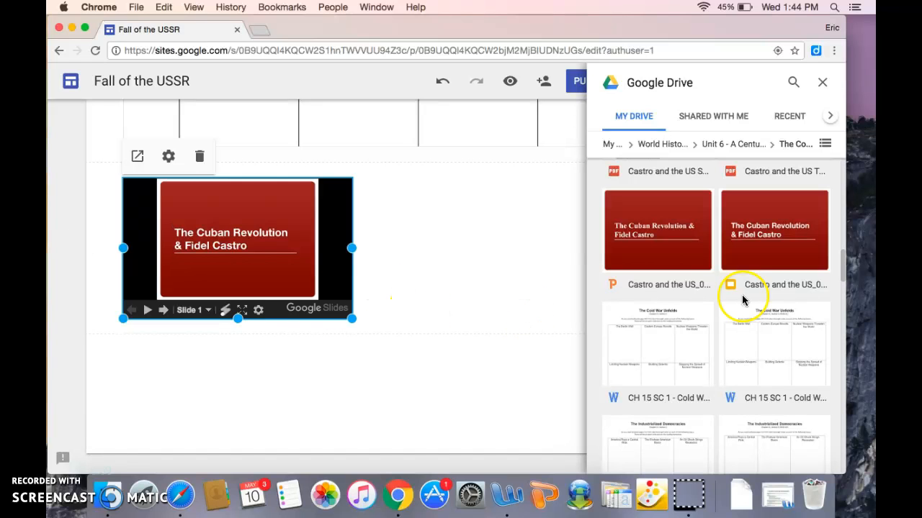
pyautogui.click(822, 84)
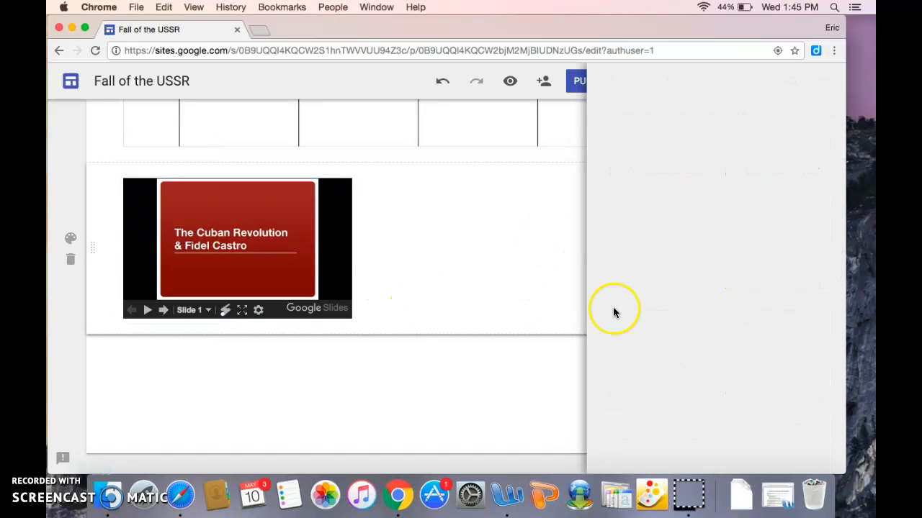
# Step: Browse the recent Google Docs in the Docs picker and close it without inserting anything
pyautogui.scroll(-2, 714, 310)
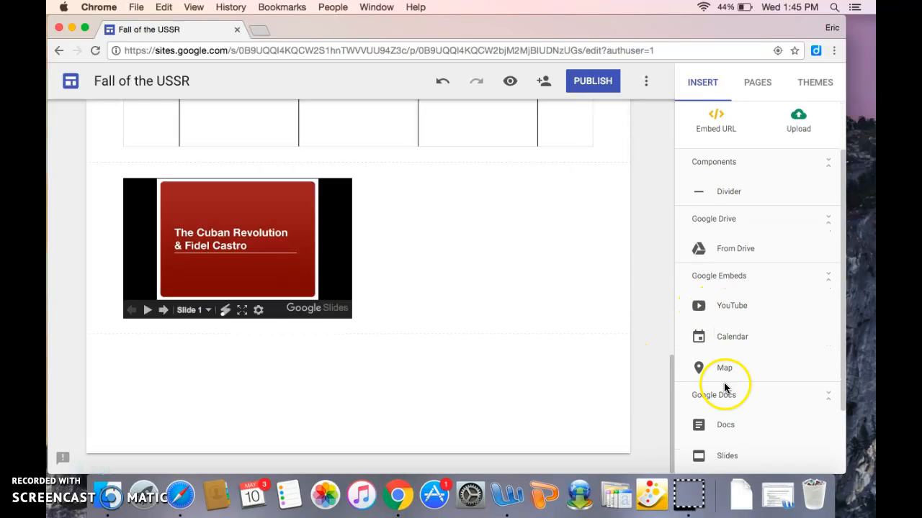
pyautogui.scroll(-1, 725, 338)
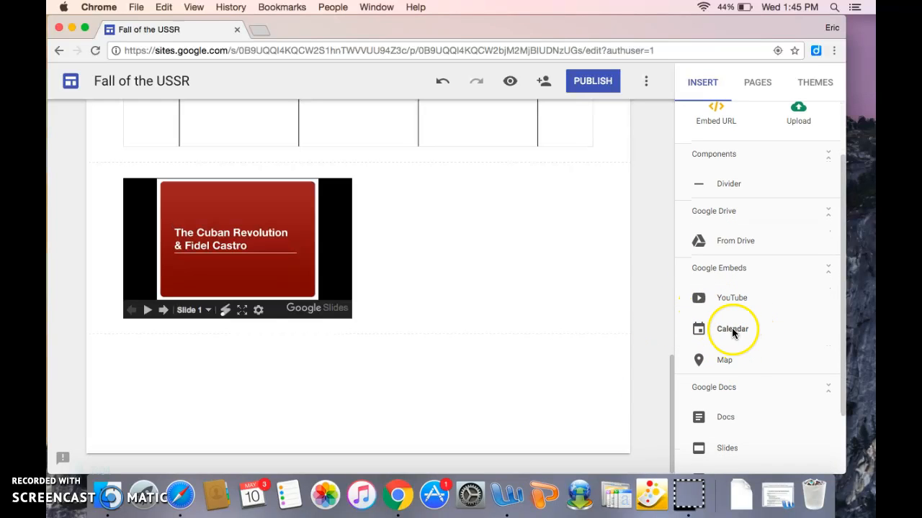
pyautogui.scroll(-3, 720, 393)
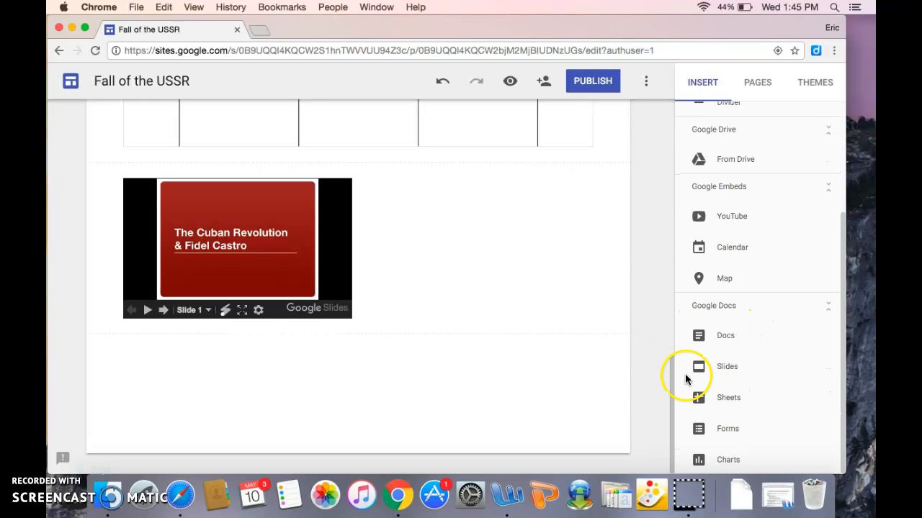
pyautogui.click(726, 332)
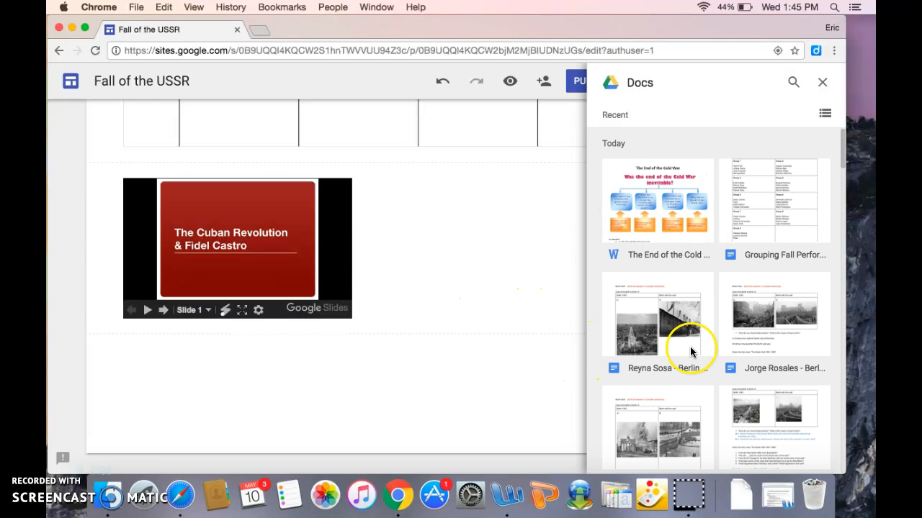
pyautogui.click(822, 82)
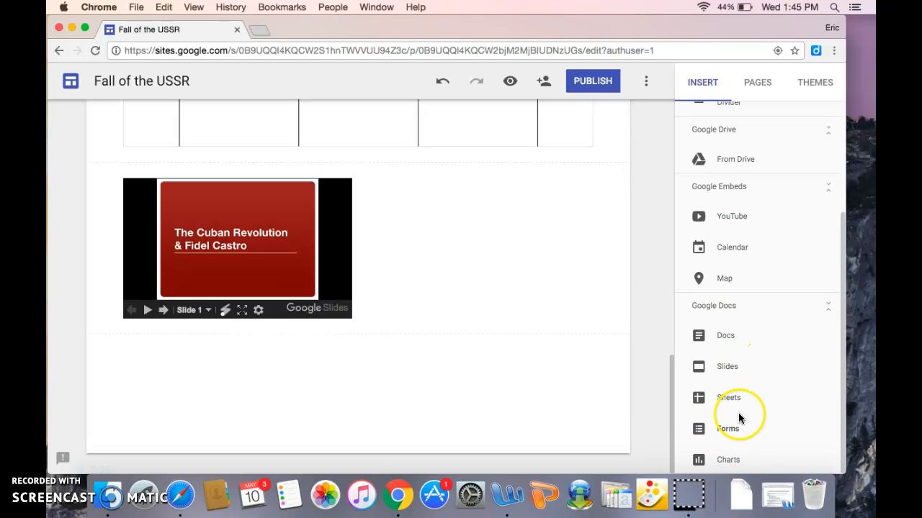
pyautogui.scroll(3, 734, 414)
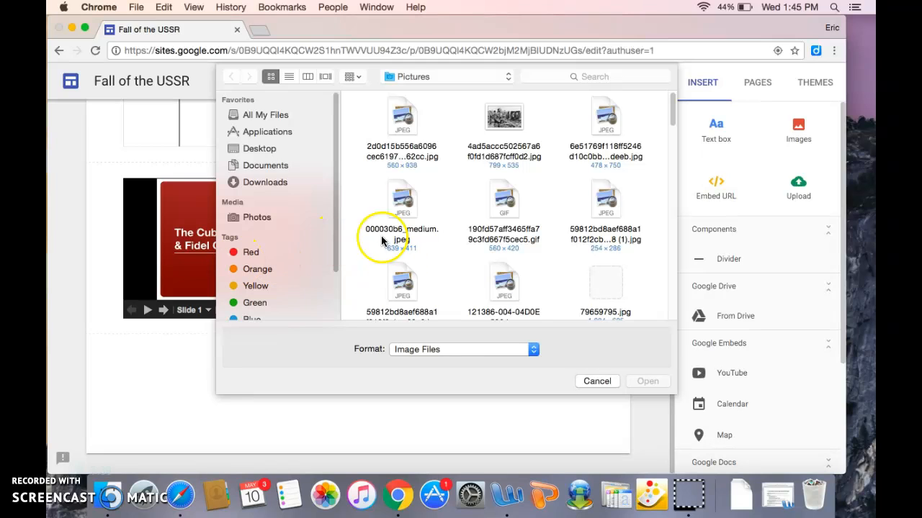
pyautogui.scroll(-15, 442, 199)
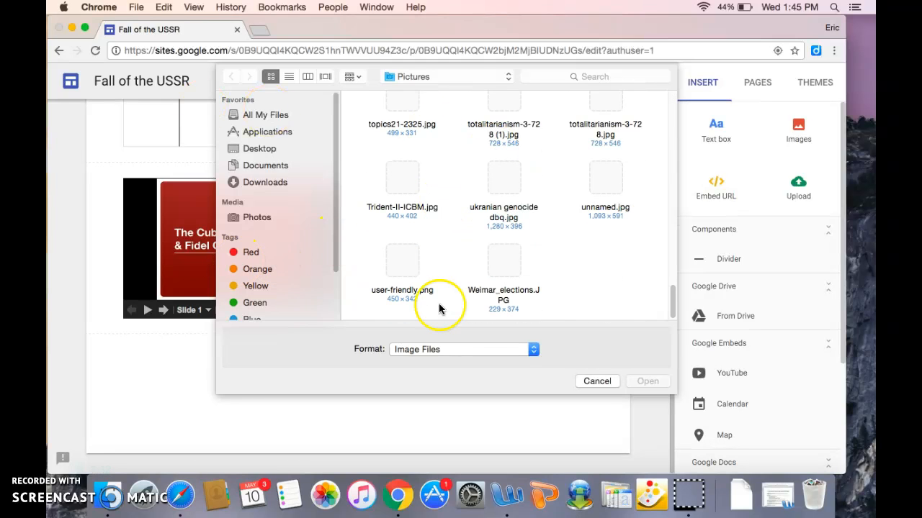
pyautogui.click(595, 380)
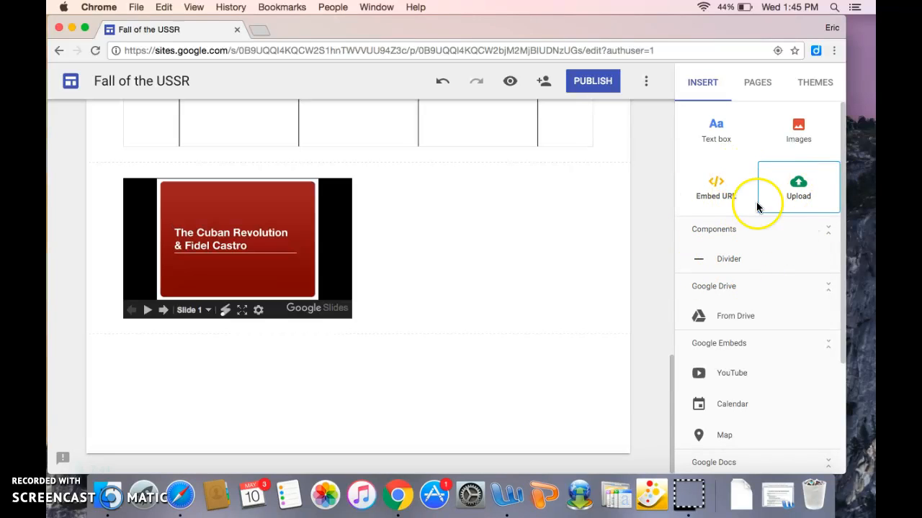
# Step: Embed the URL history.com from the web and move it beside the Castro slides
pyautogui.click(704, 185)
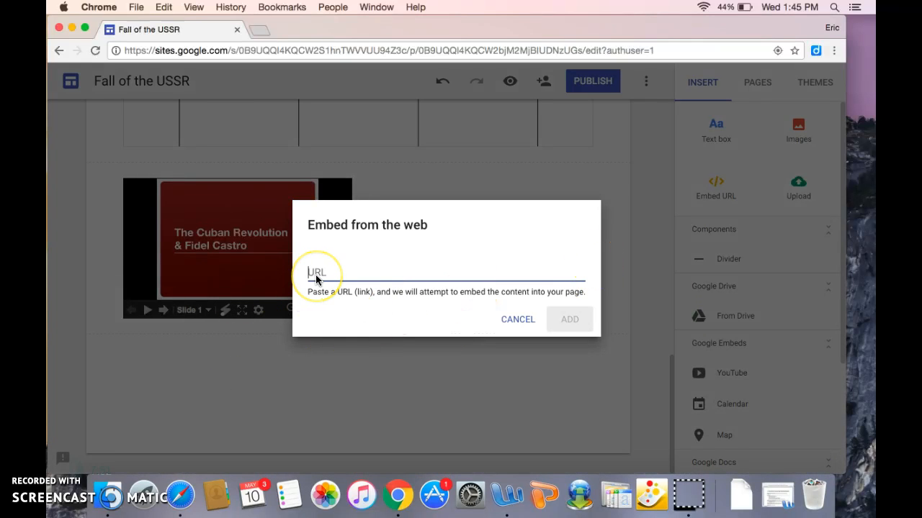
pyautogui.write('history.com')
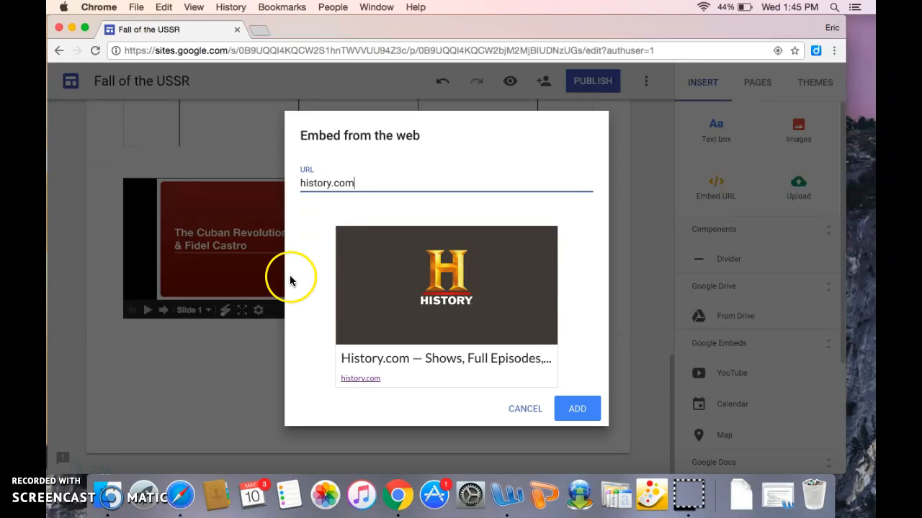
pyautogui.click(576, 409)
pyautogui.moveTo(214, 329); pyautogui.dragTo(461, 159)
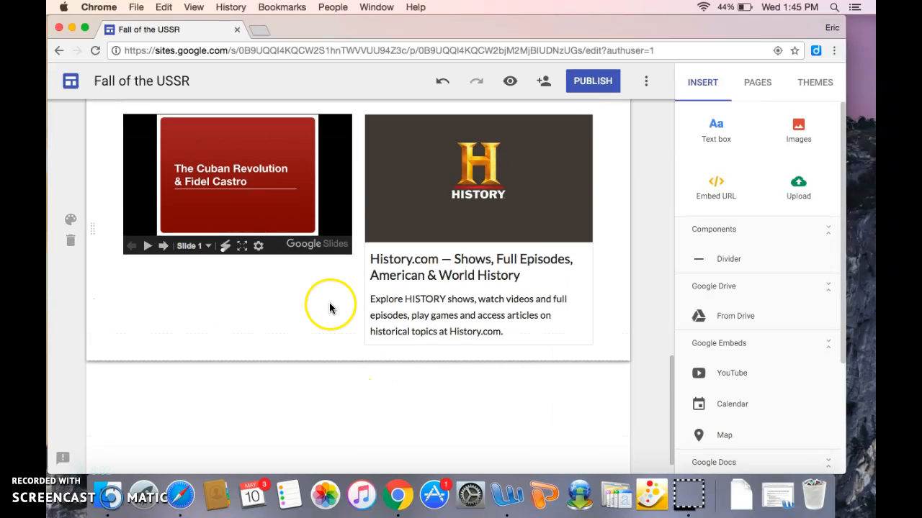
pyautogui.scroll(10, 327, 313)
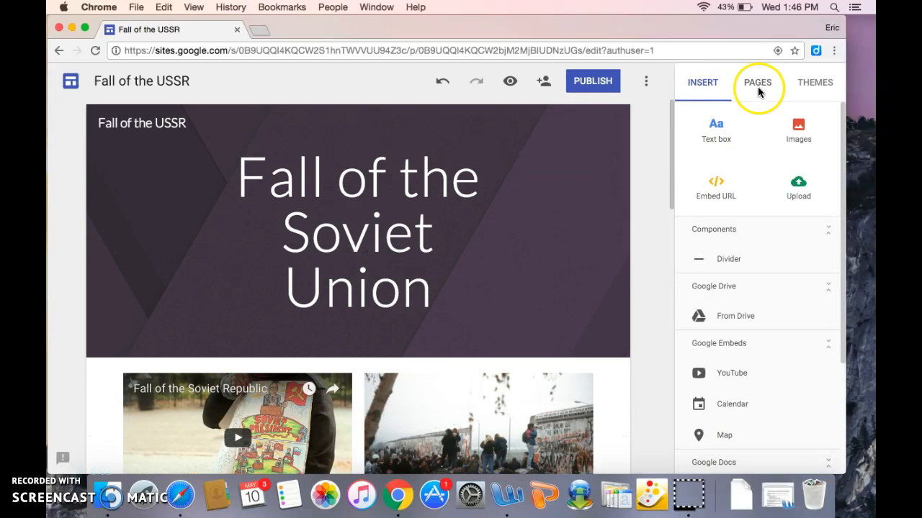